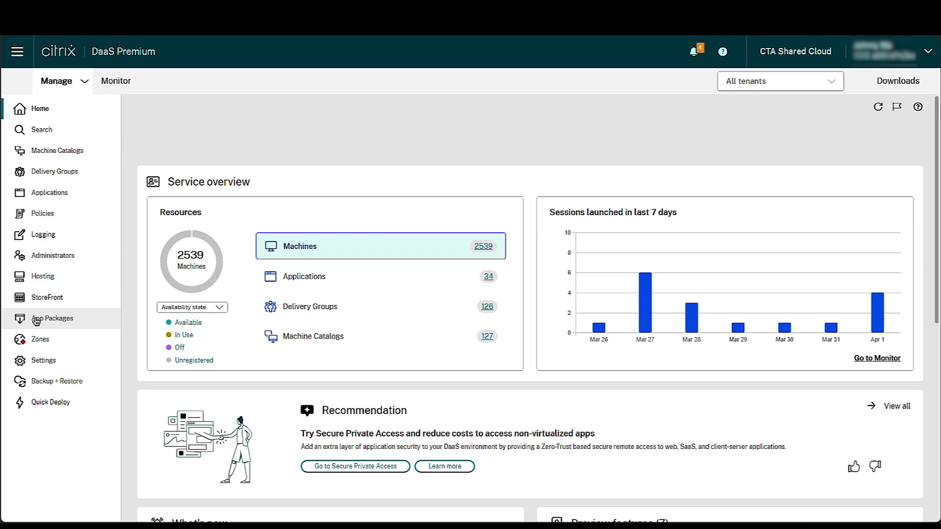
# Step: Start adding a new app package source and name it JMA-FlexApp
pyautogui.click(36, 320)
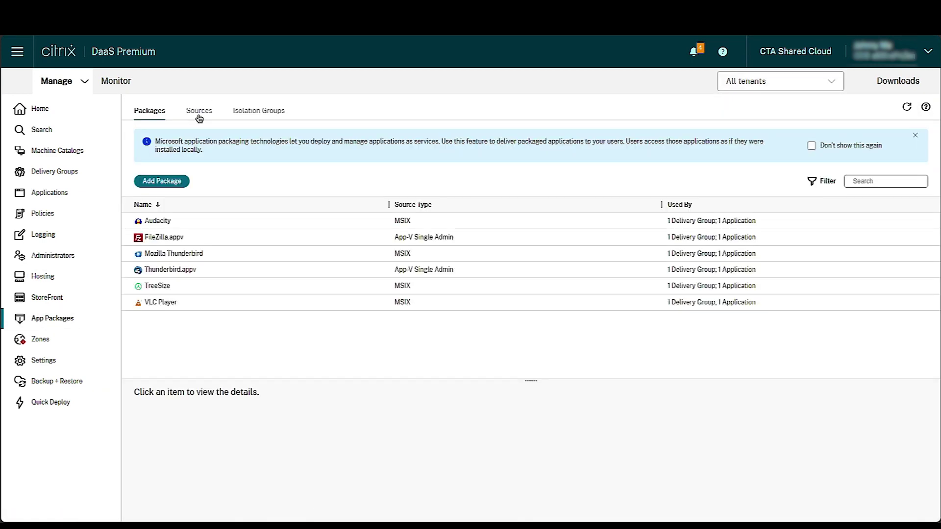
pyautogui.click(201, 112)
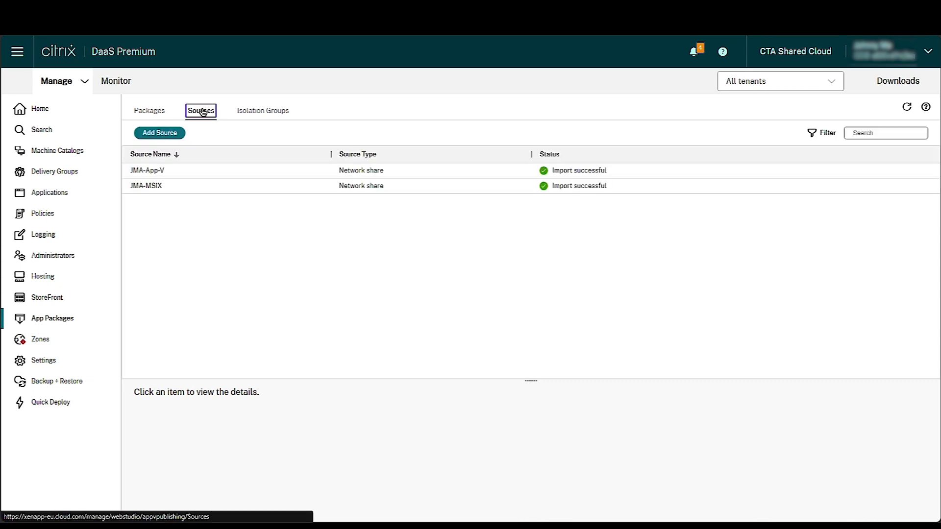
pyautogui.click(174, 135)
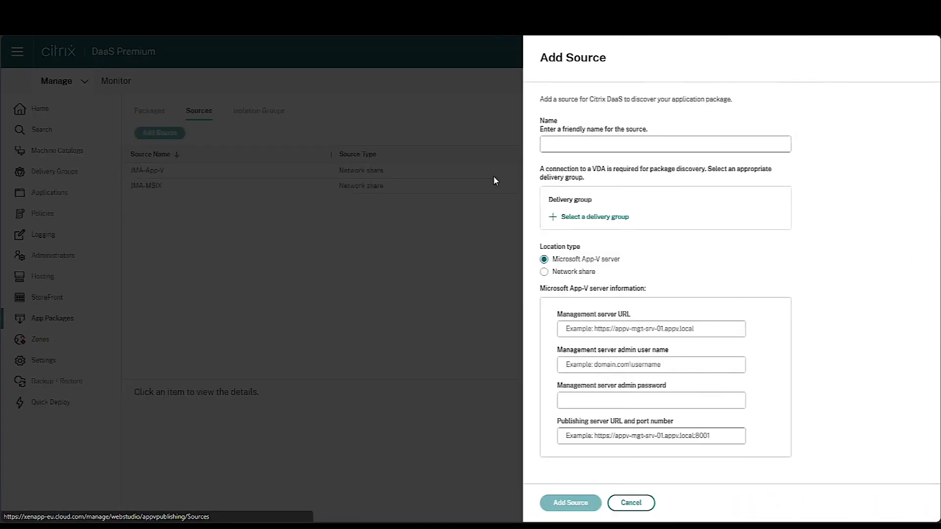
pyautogui.click(557, 145)
pyautogui.write('JMA')
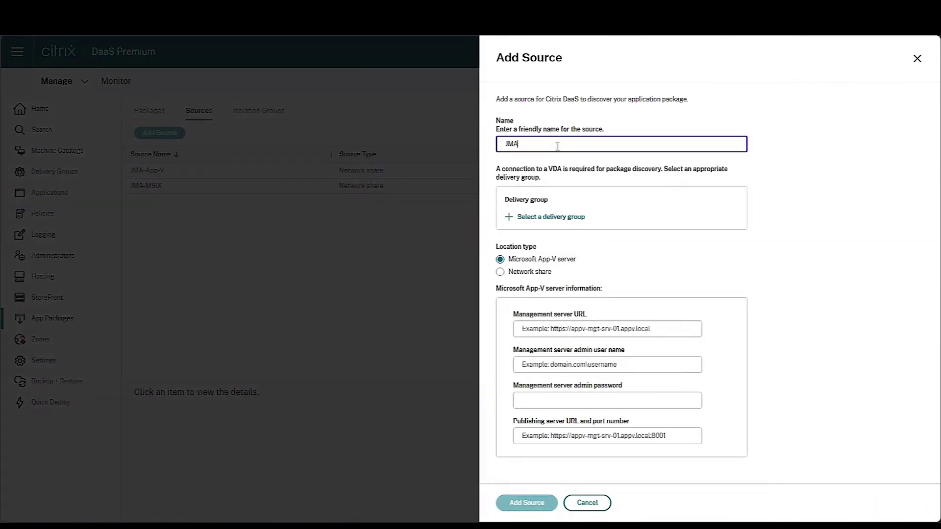
pyautogui.write('-FlexApp')
# Step: Set JMA-STATIC-2019-RDS-FA1 as the delivery group used for the source's package discovery
pyautogui.click(533, 220)
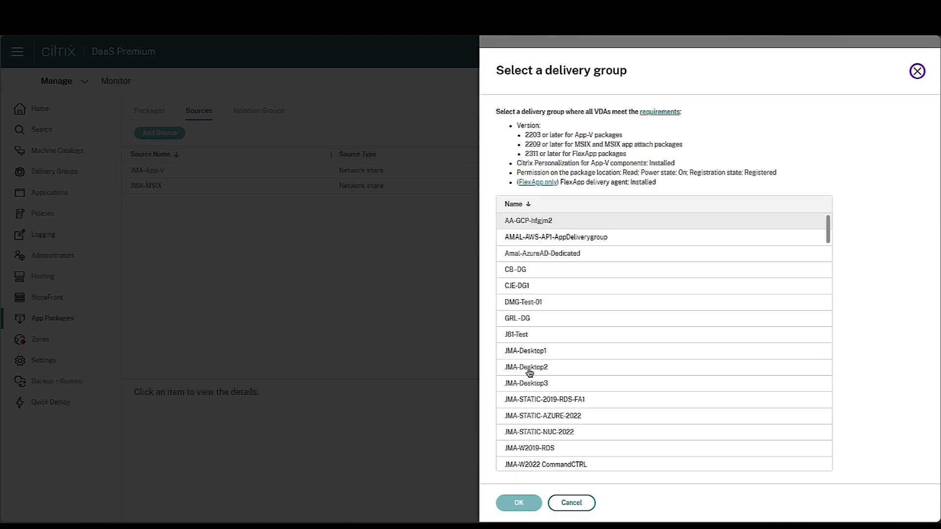
pyautogui.click(523, 403)
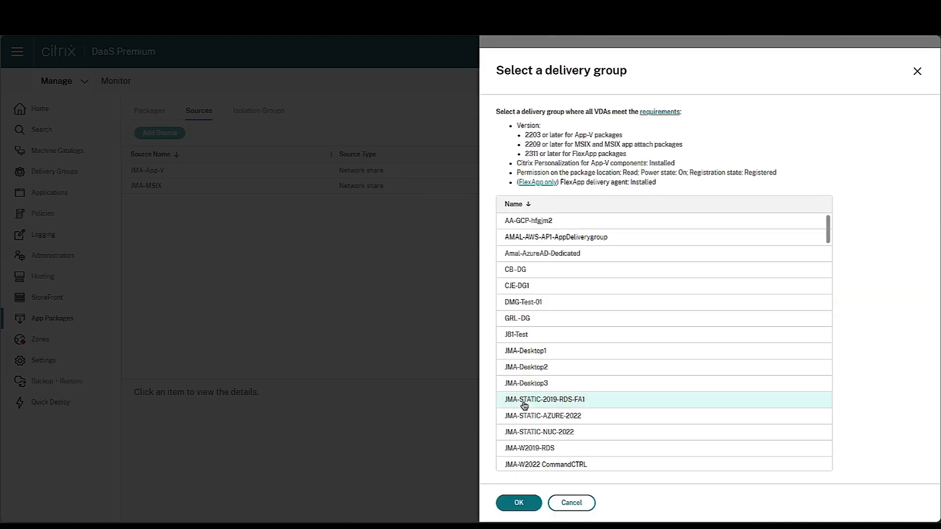
pyautogui.click(518, 503)
# Step: Set the source's location type to Network share with the UNC path \\cvad-dc1.domain.lab\fa1
pyautogui.click(500, 276)
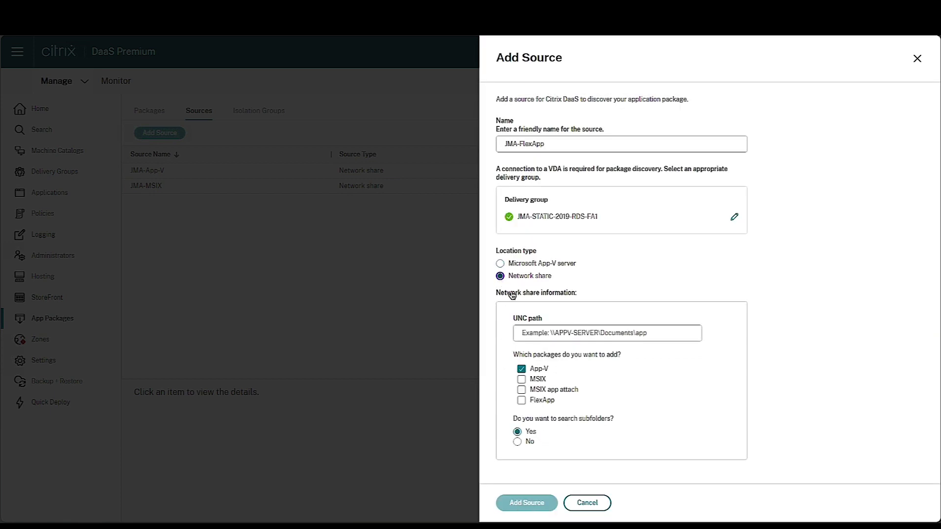
pyautogui.click(540, 332)
pyautogui.write('\\\\cv')
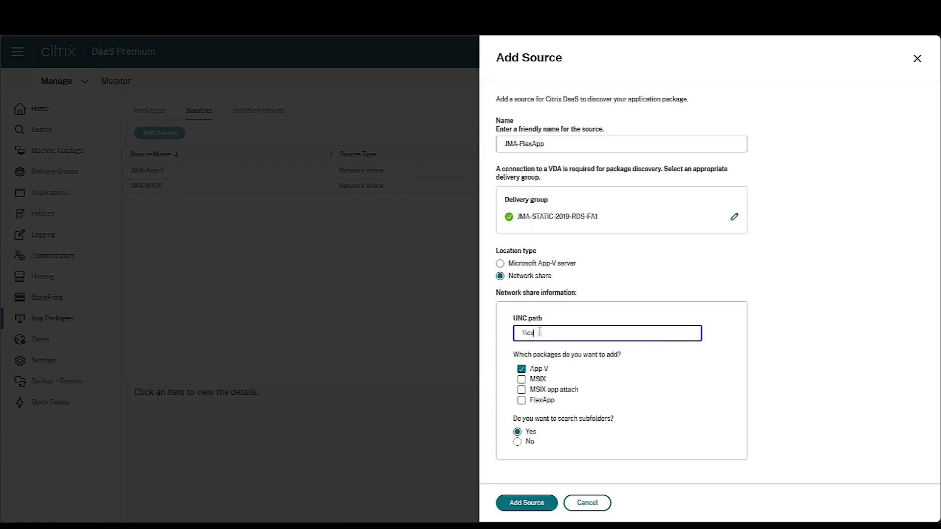
pyautogui.write('ad-dc1.domain.lab\\fa1')
# Step: Include only FlexApp packages instead of App-V, add the source, and display the details of JMA-FlexApp
pyautogui.click(521, 372)
pyautogui.click(521, 373)
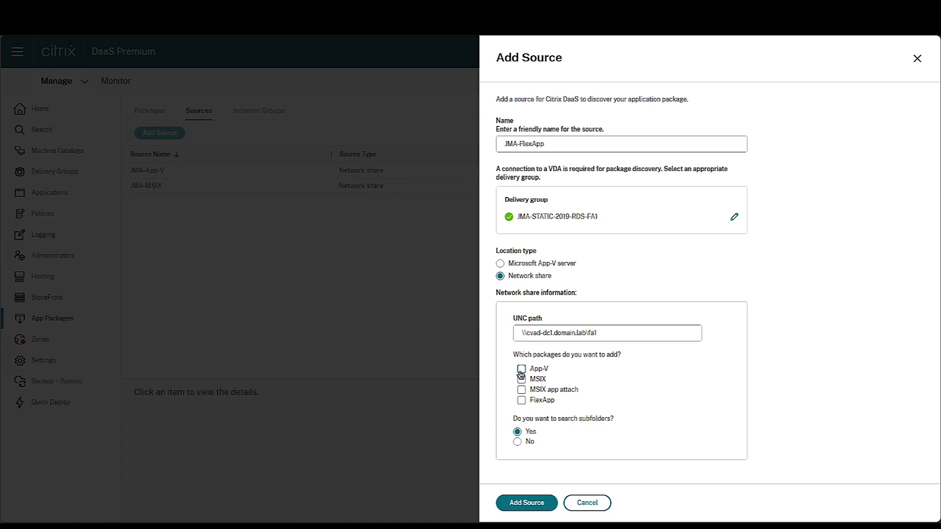
pyautogui.click(521, 402)
pyautogui.click(527, 504)
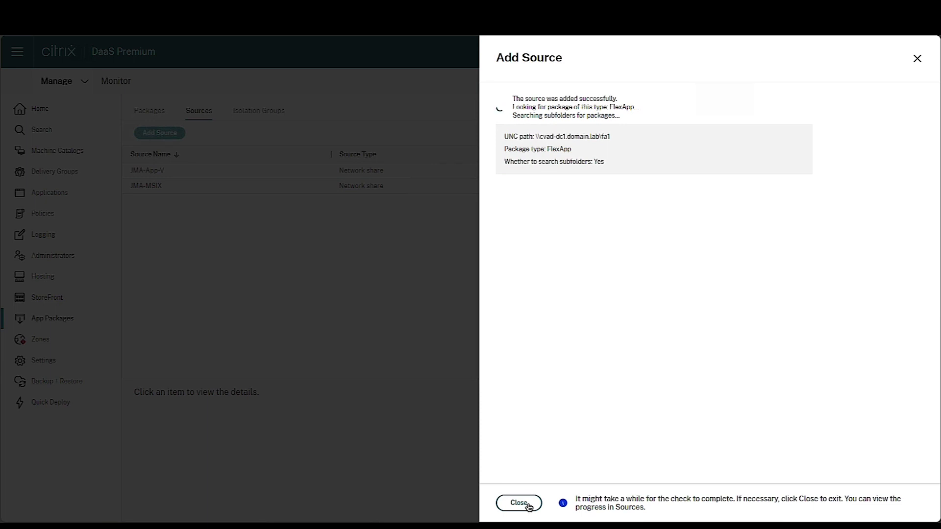
pyautogui.click(529, 507)
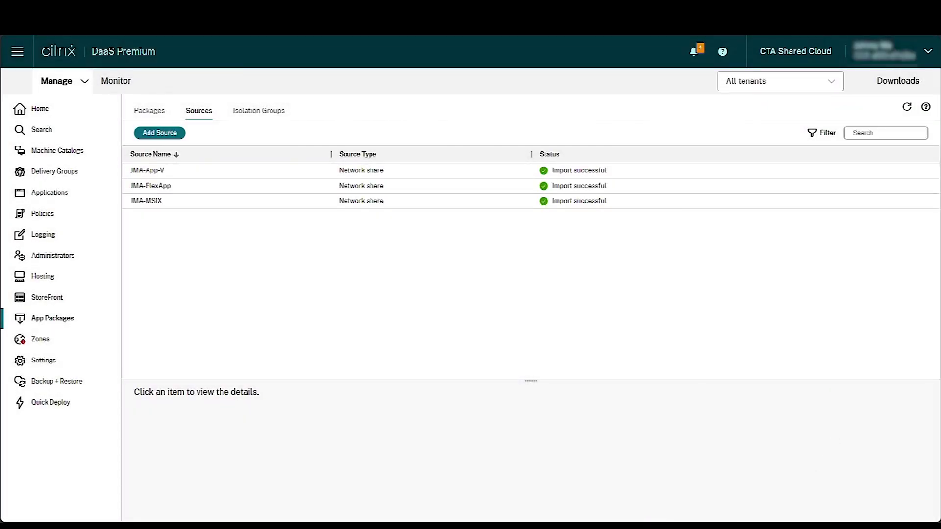
pyautogui.click(195, 189)
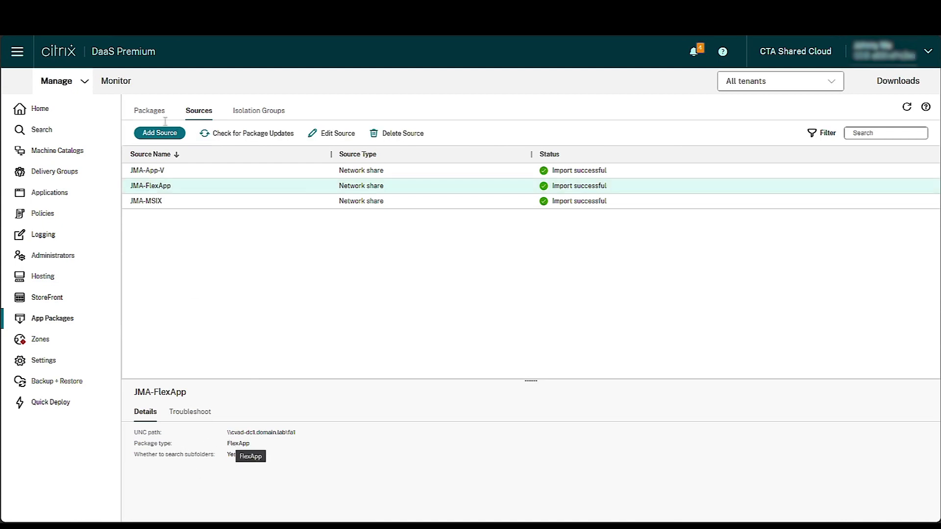
# Step: Assign only 7-Zip File Manager_lnk from the 7-Zip package to the delivery group JMA-STATIC-2019-RDS-FA1
pyautogui.click(148, 112)
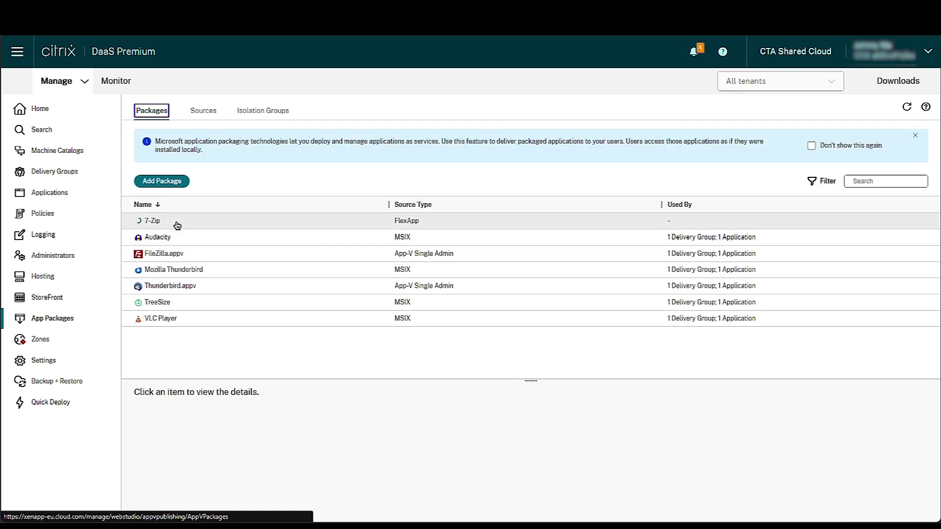
pyautogui.click(177, 224)
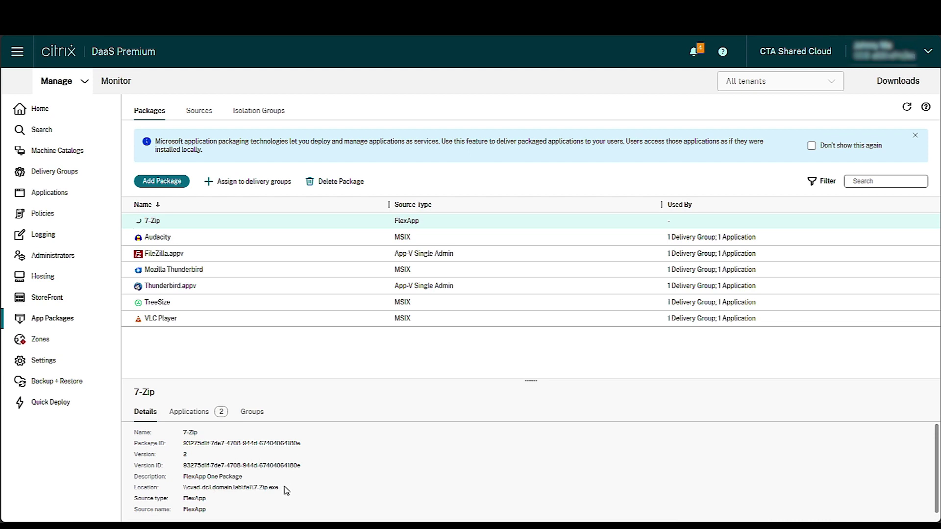
pyautogui.click(247, 182)
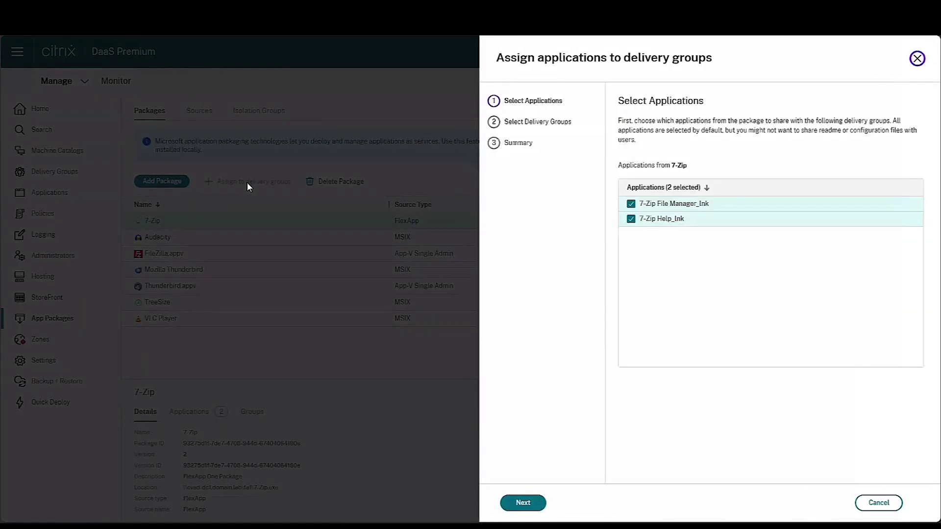
pyautogui.click(631, 219)
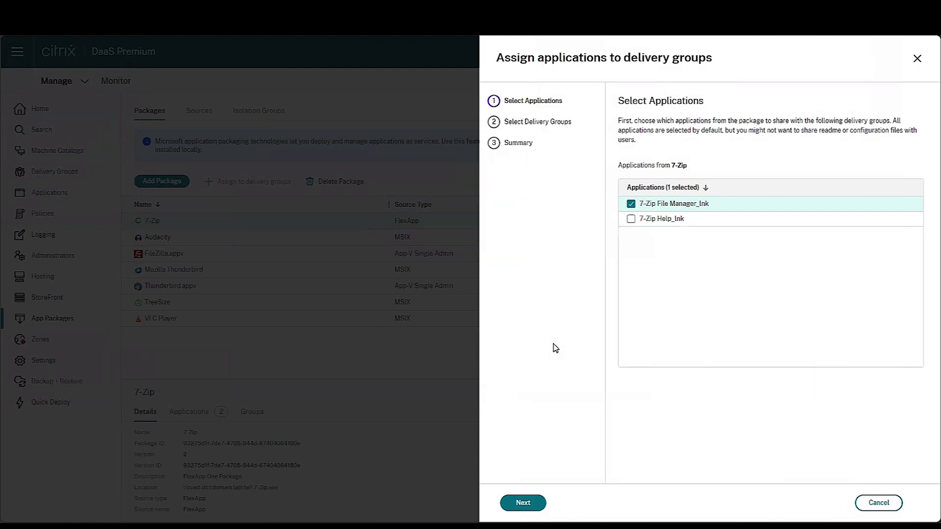
pyautogui.click(521, 503)
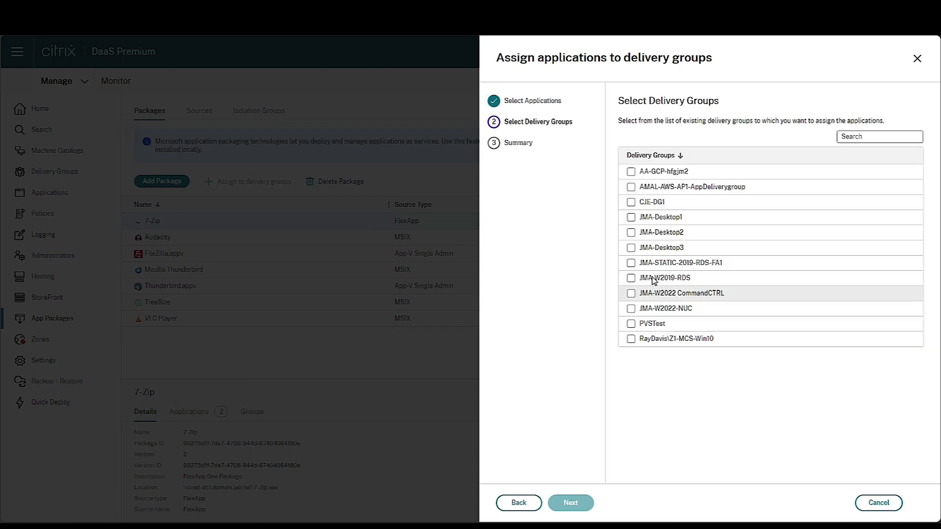
pyautogui.click(631, 263)
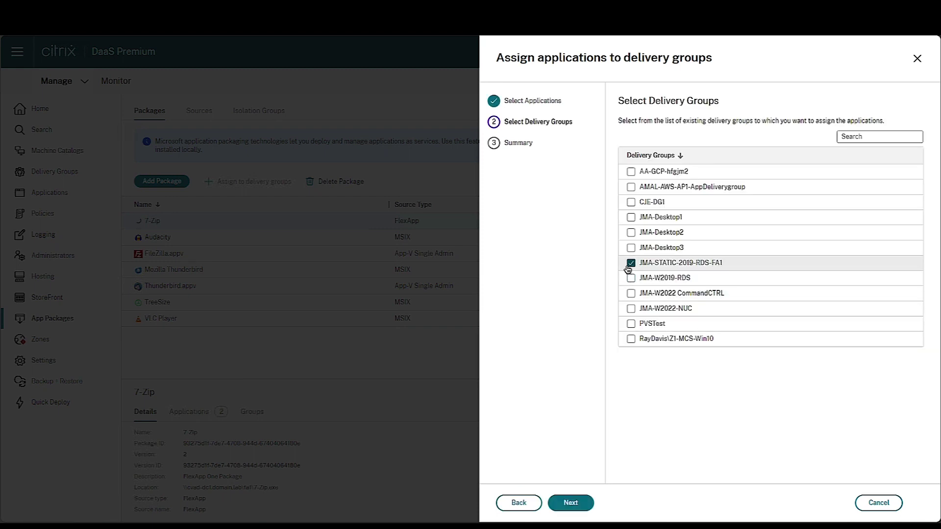
pyautogui.click(570, 503)
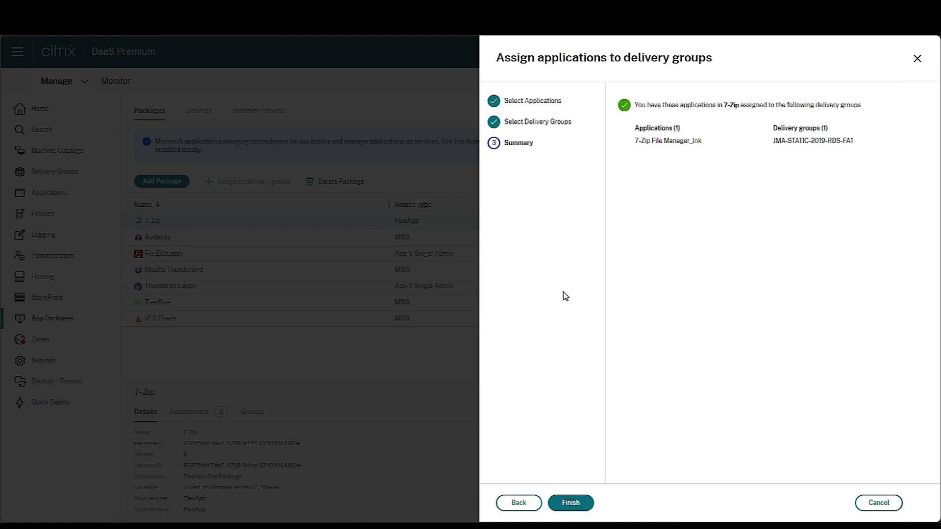
pyautogui.click(571, 505)
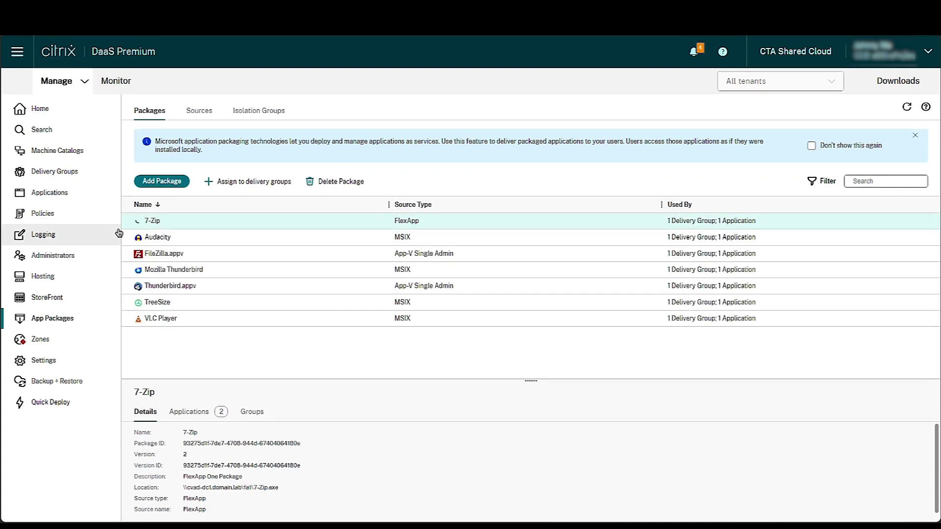
# Step: Move the 7-Zip File Manager_lnk application into the FlexApp One folder under JMA-Apps
pyautogui.click(59, 197)
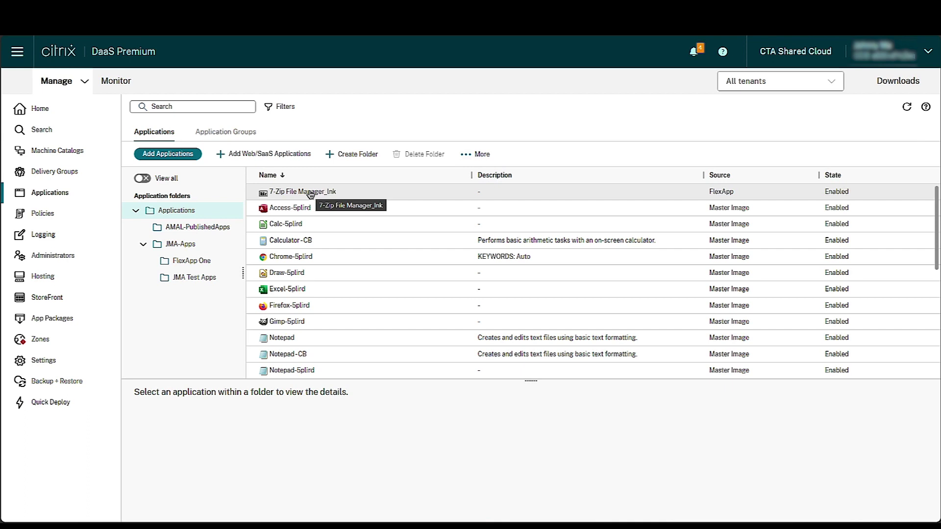
pyautogui.click(311, 195)
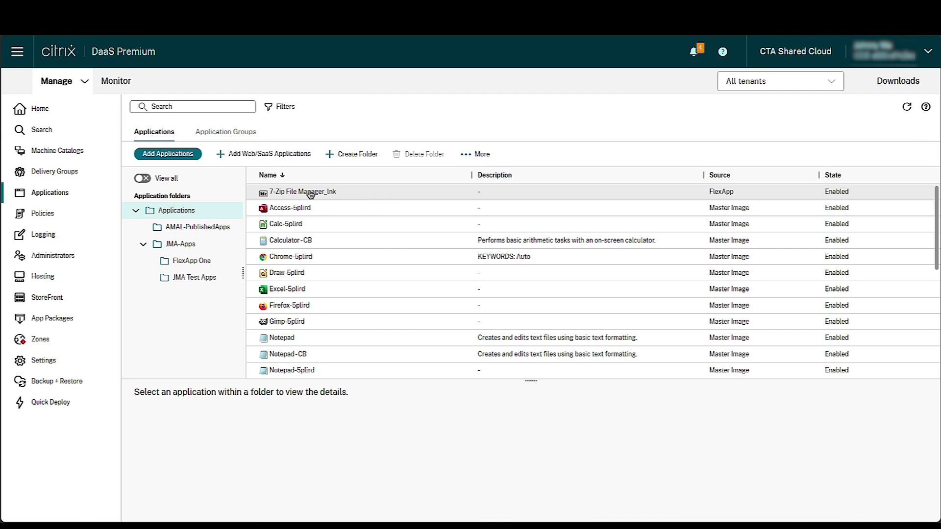
pyautogui.moveTo(310, 194); pyautogui.dragTo(201, 265)
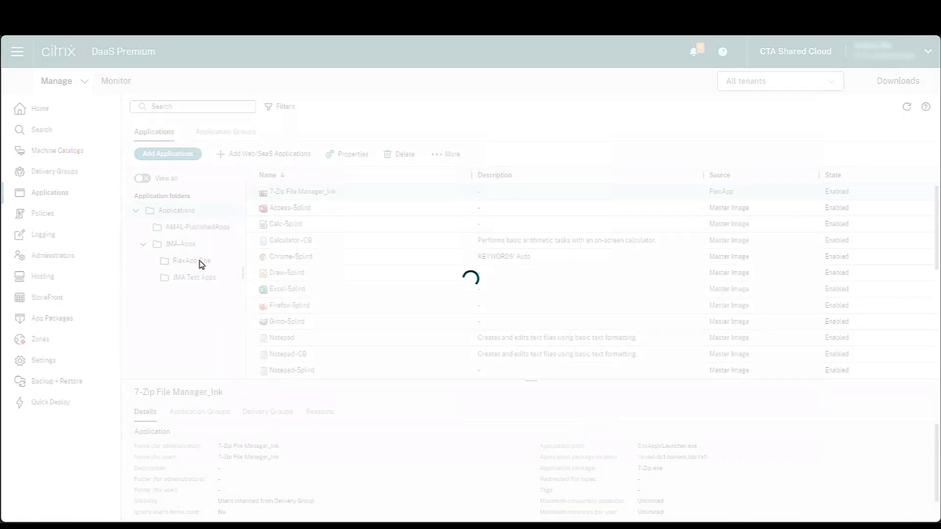
# Step: Rename the moved application to 7-Zip File Manager FlexApp One, check its visibility settings, and save
pyautogui.click(200, 264)
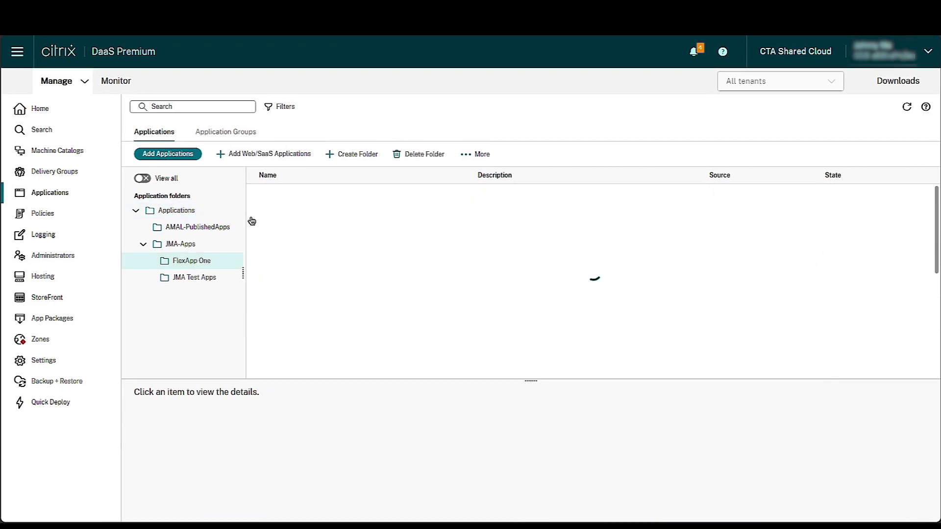
pyautogui.click(285, 196)
pyautogui.rightClick(284, 196)
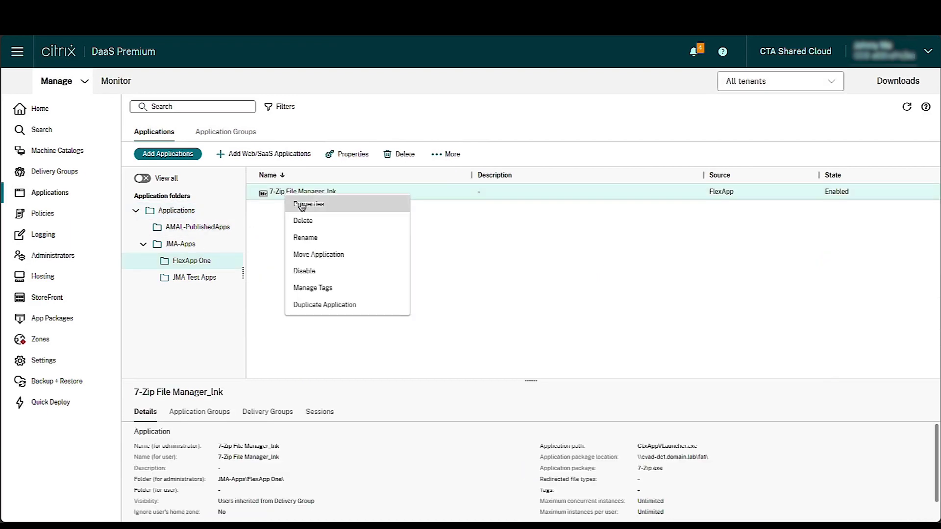
pyautogui.click(304, 205)
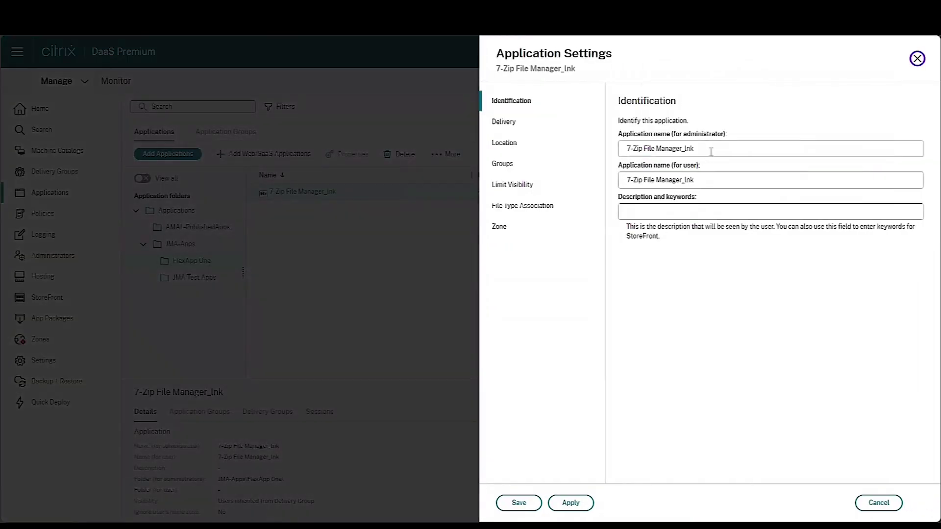
pyautogui.click(712, 149)
pyautogui.write('7-Zip File Manager FlexApp One')
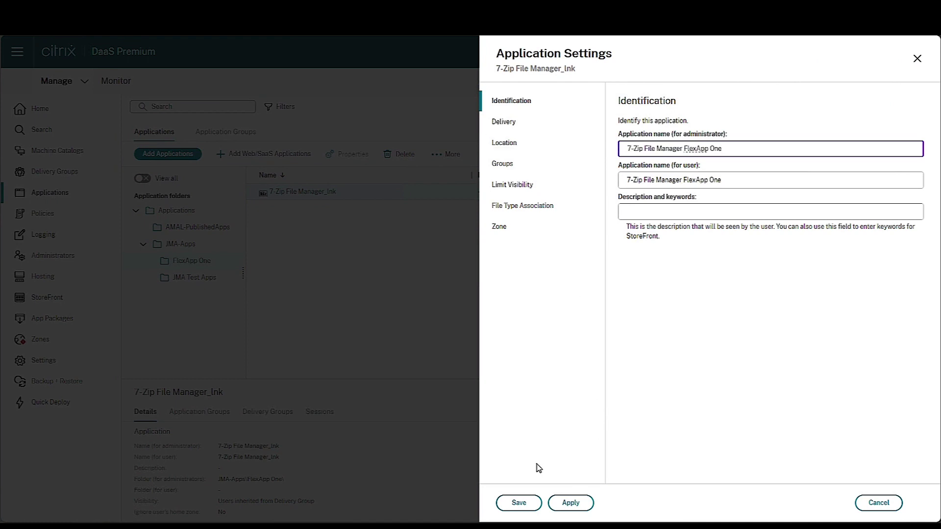
pyautogui.click(516, 186)
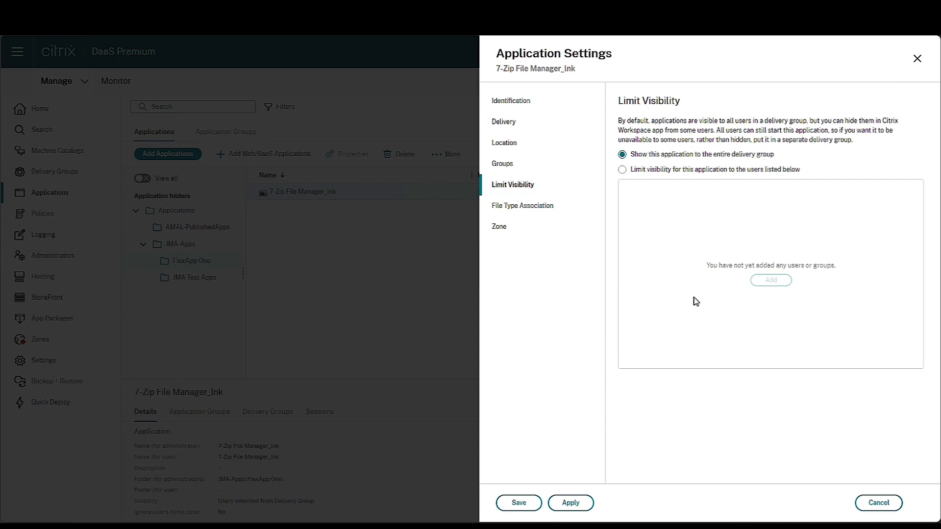
pyautogui.click(526, 506)
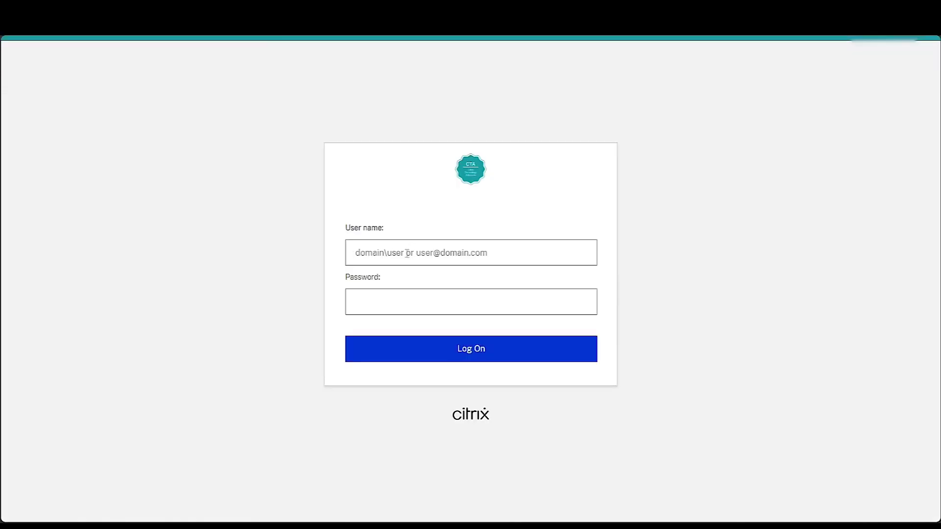
# Step: Log on to the Citrix user portal with the domain user name and the account password
pyautogui.write('domain\\jma')
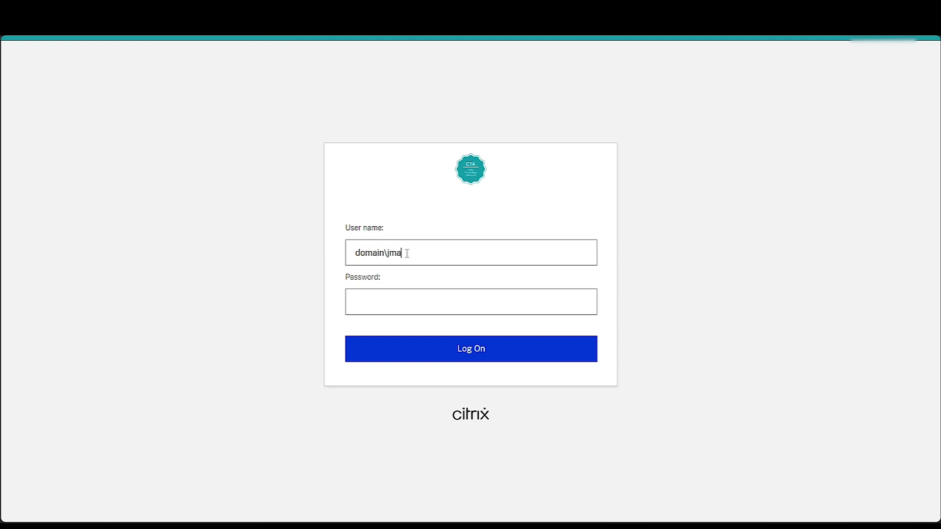
pyautogui.press('Tab')
pyautogui.write('•••••••••••••')
pyautogui.press('Return')
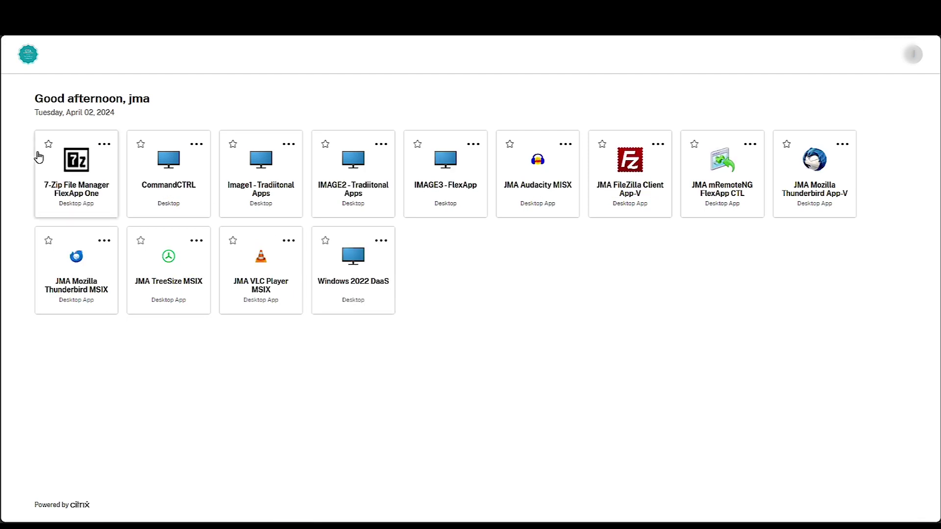
# Step: Mark 7-Zip File Manager FlexApp One as a favorite and launch it
pyautogui.click(48, 145)
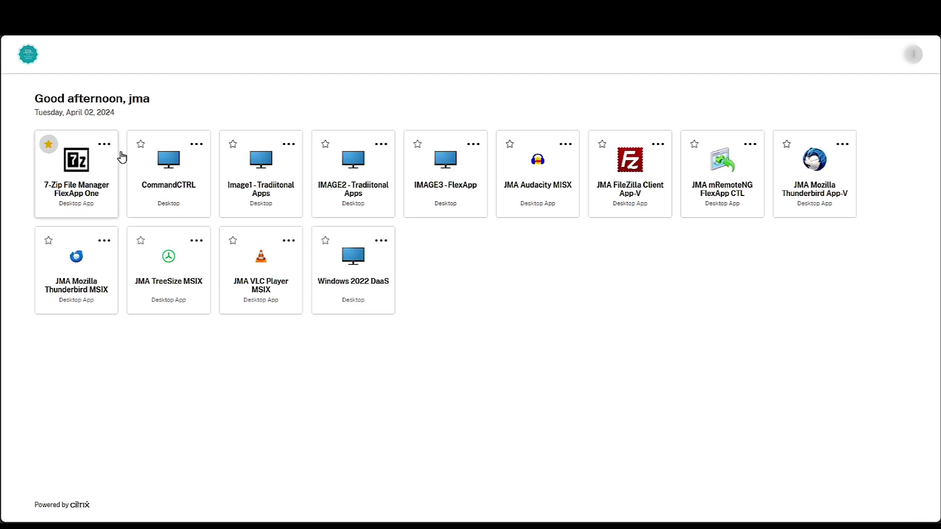
pyautogui.click(73, 182)
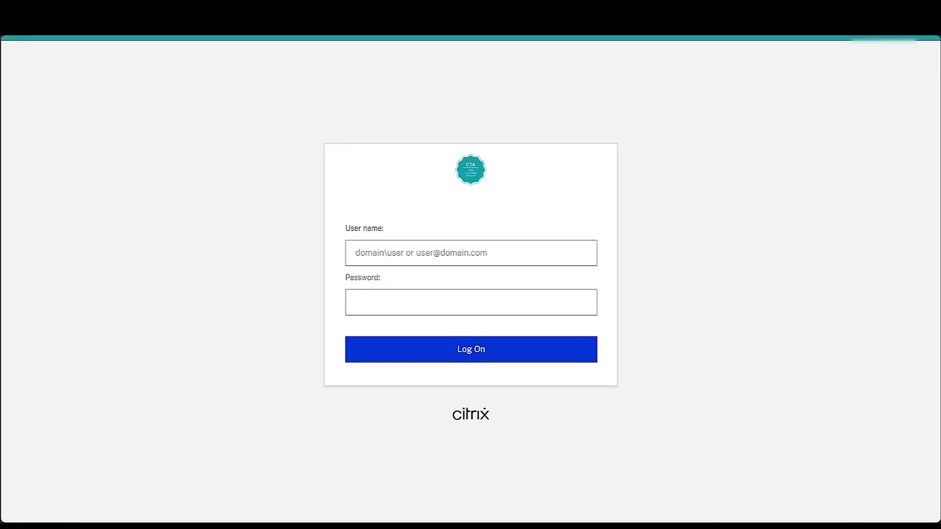
# Step: Log back on to the Citrix user portal, entering the domain user name and account password
pyautogui.write('domain\\')
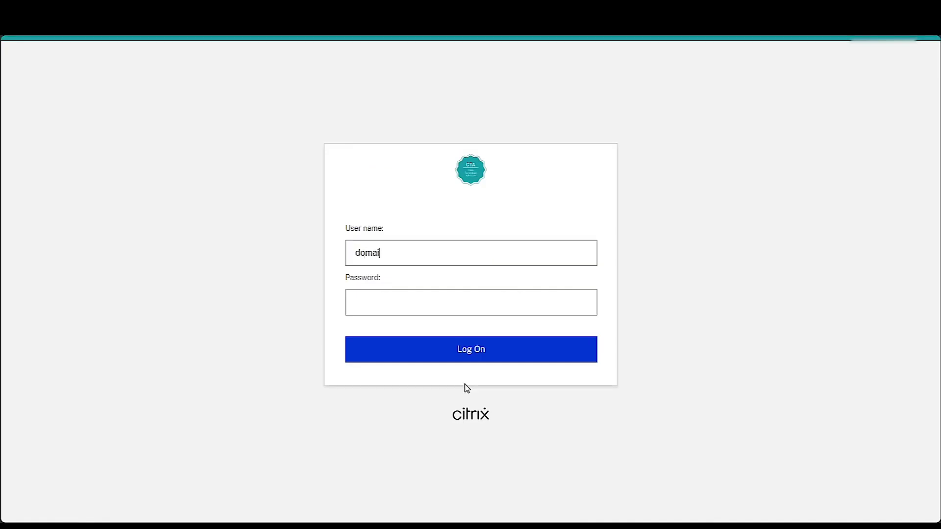
pyautogui.write('jma')
pyautogui.press('Tab')
pyautogui.write('•••••••••••••')
pyautogui.press('Return')
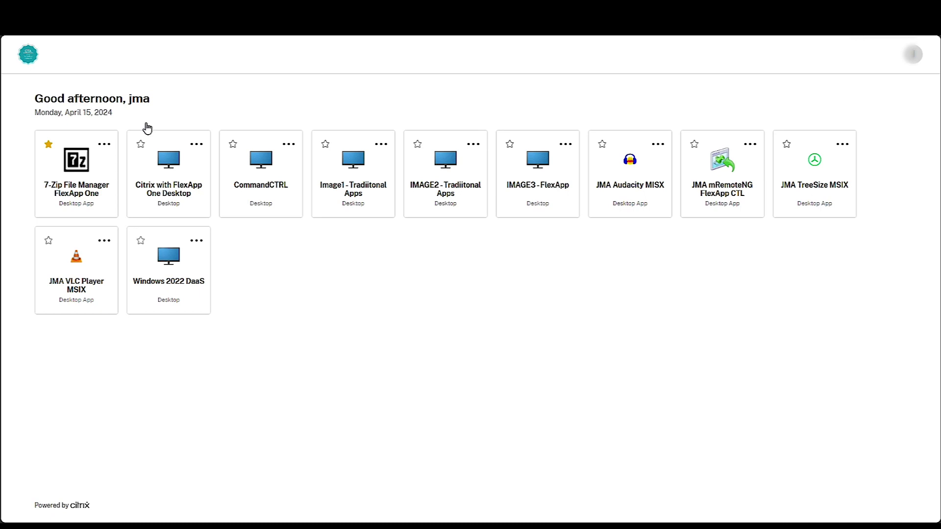
# Step: Launch the Citrix with FlexApp One Desktop and start 7-Zip File Manager from the 7-Zip program folder inside it
pyautogui.click(164, 177)
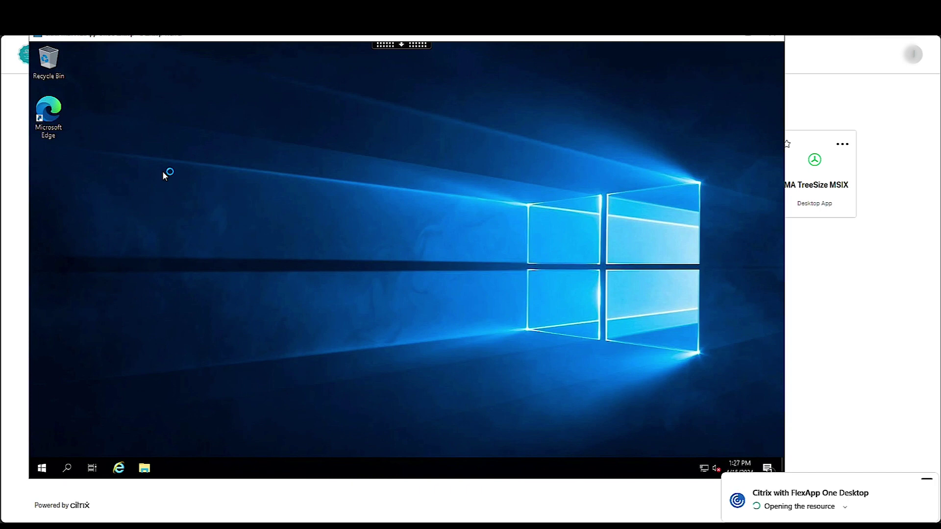
pyautogui.click(41, 467)
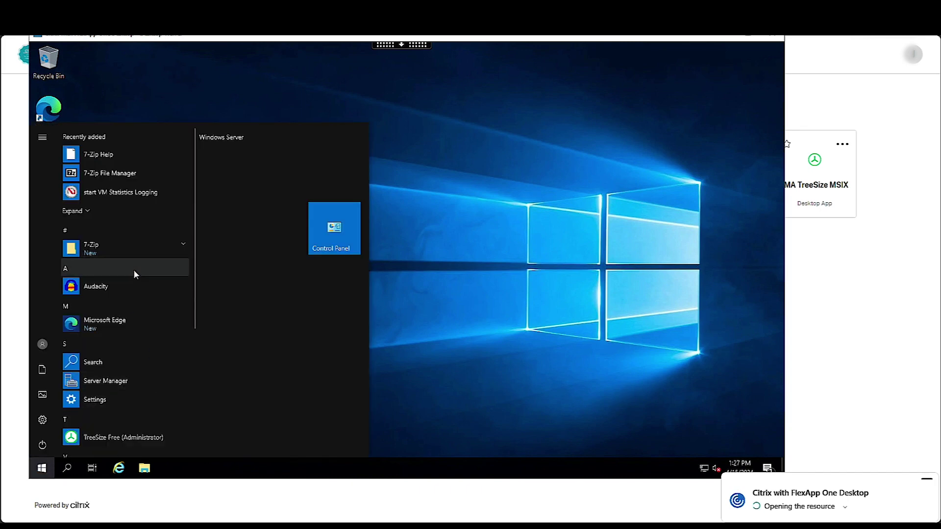
pyautogui.click(142, 246)
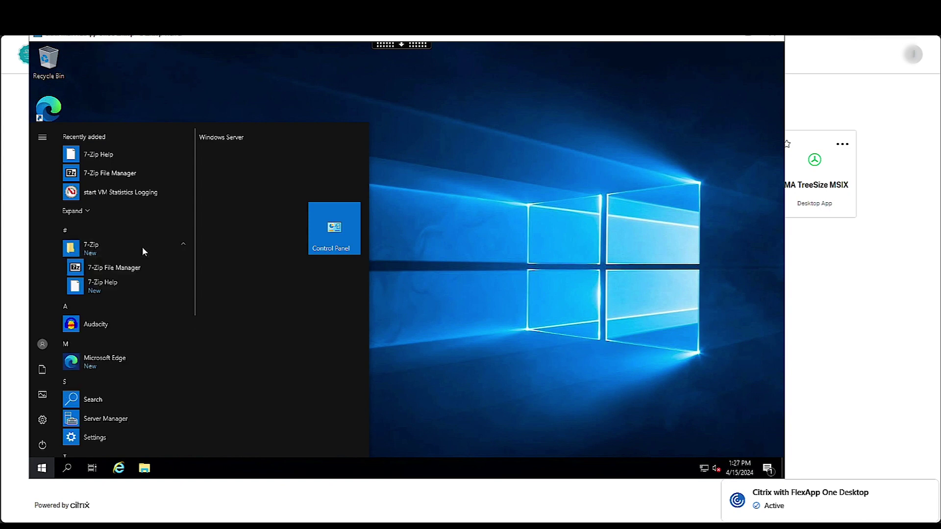
pyautogui.click(123, 271)
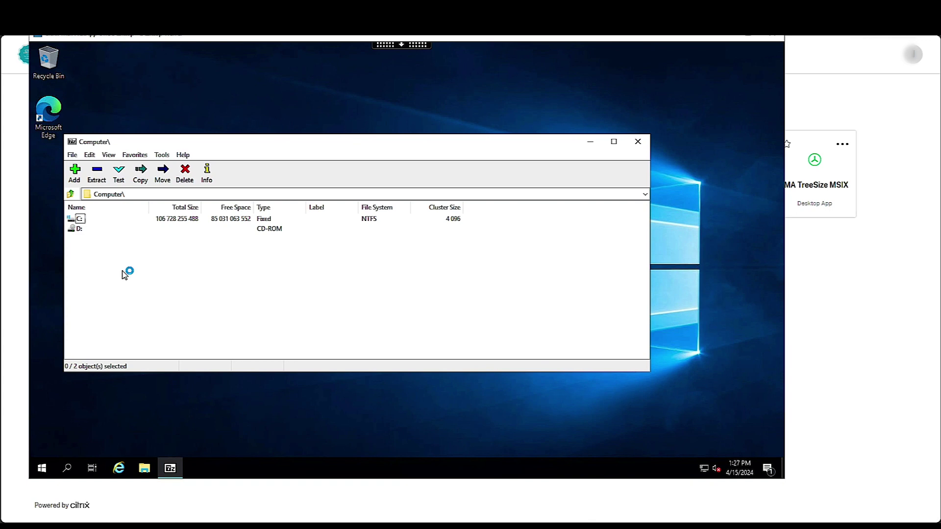
# Step: Sign out of the Windows session on the Citrix with FlexApp One Desktop
pyautogui.click(42, 470)
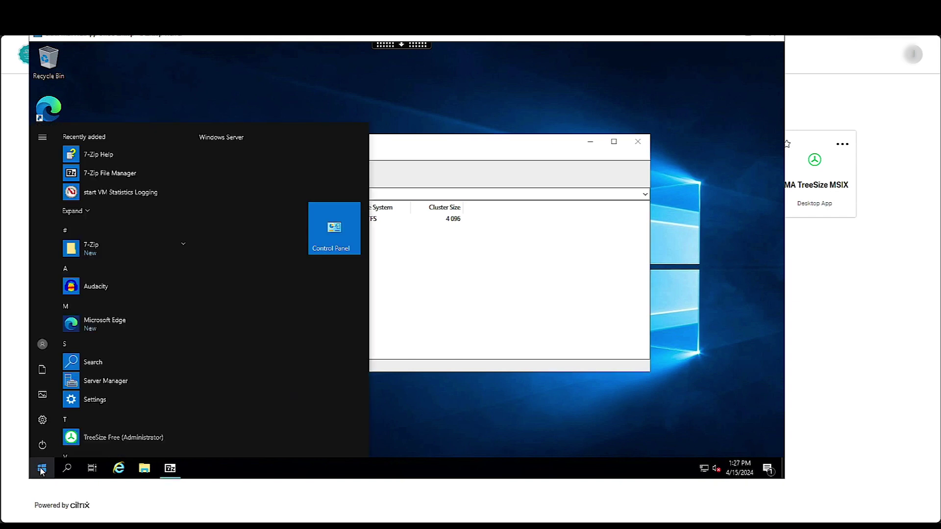
pyautogui.click(43, 345)
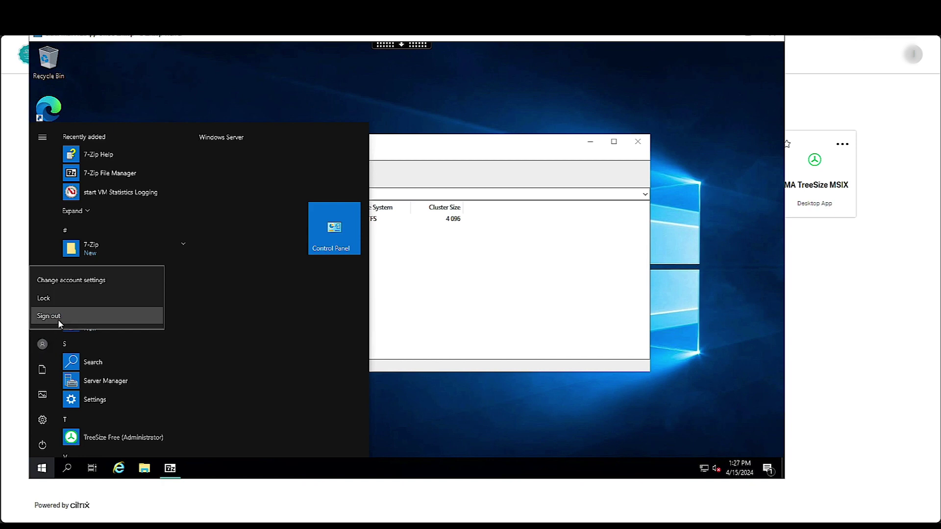
pyautogui.click(58, 319)
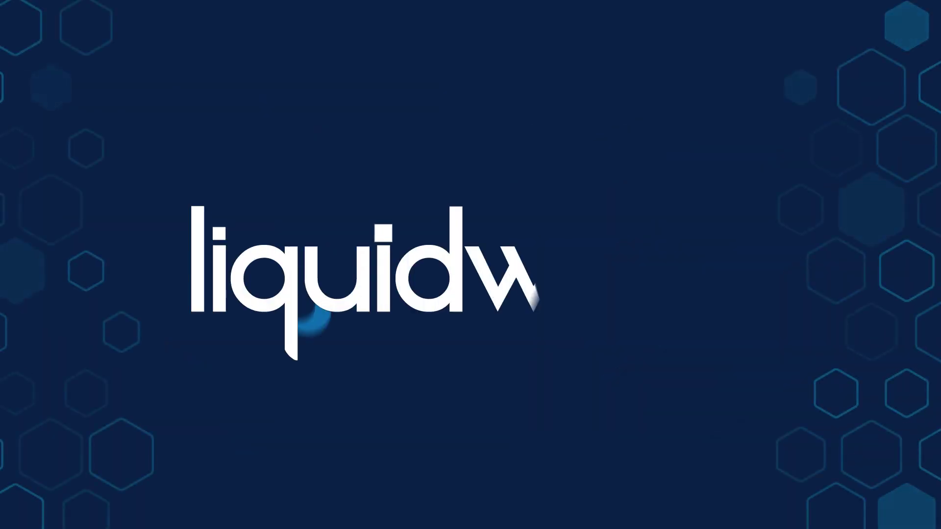